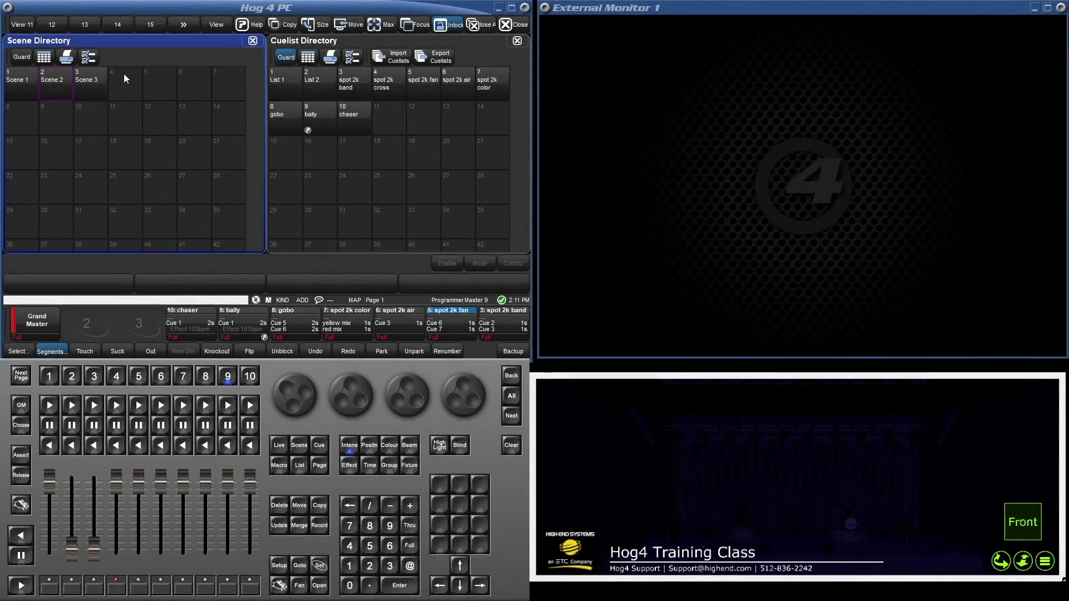
- Play Scene 3, Scene 2 and the cuelist on master 9
click(97, 78)
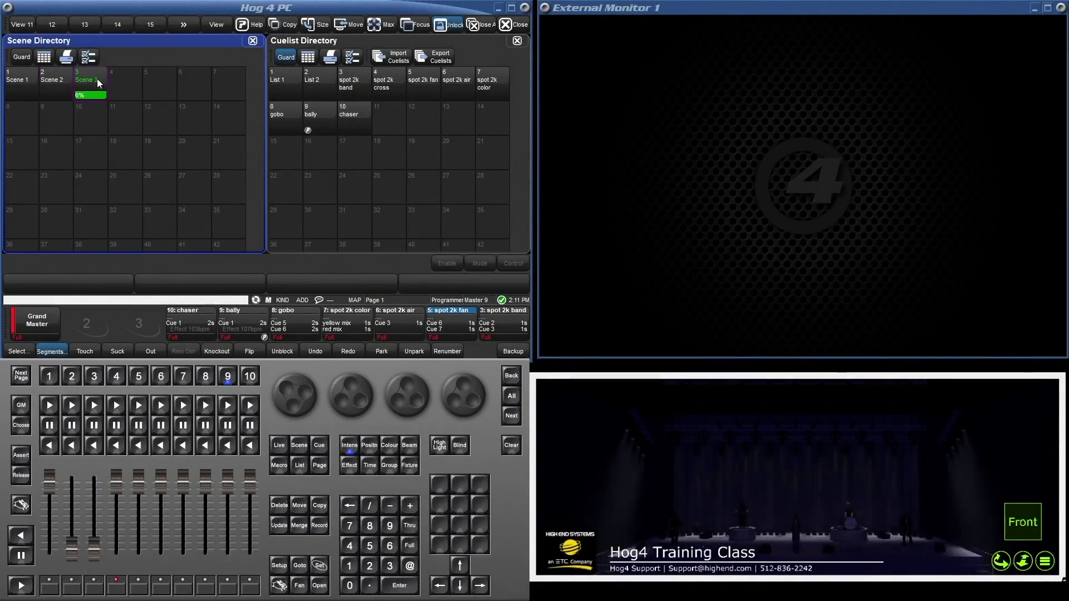
click(50, 88)
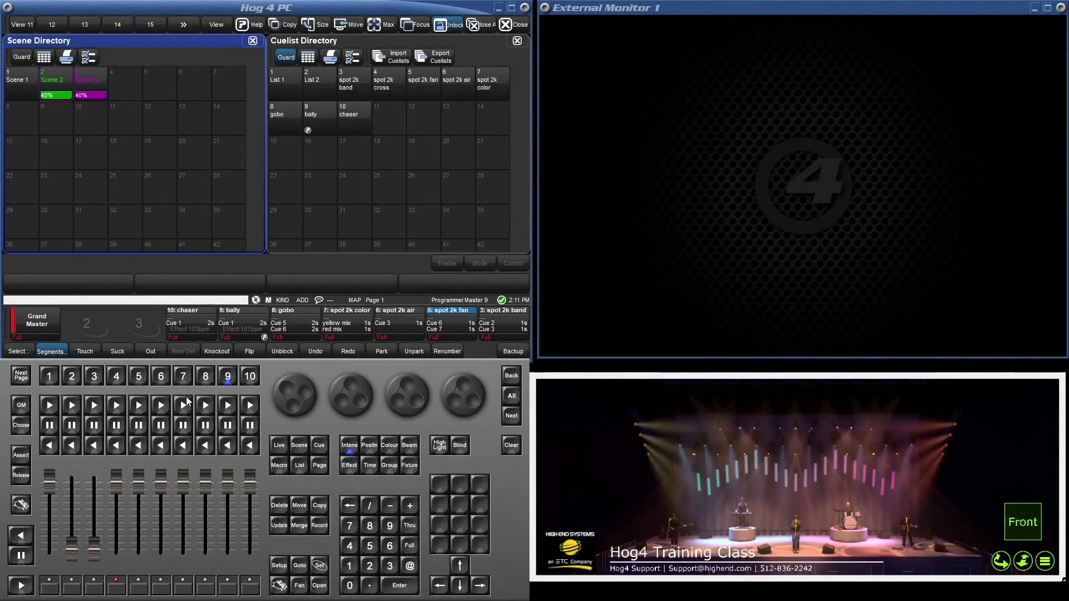
click(222, 405)
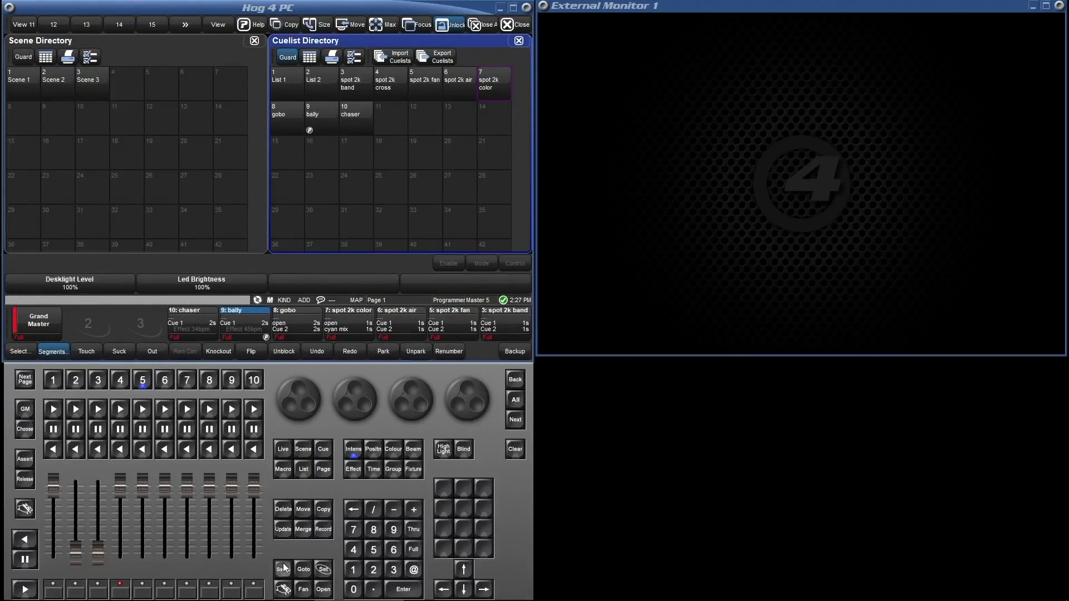
- Open the settings of the Console processor from the Network window
click(279, 565)
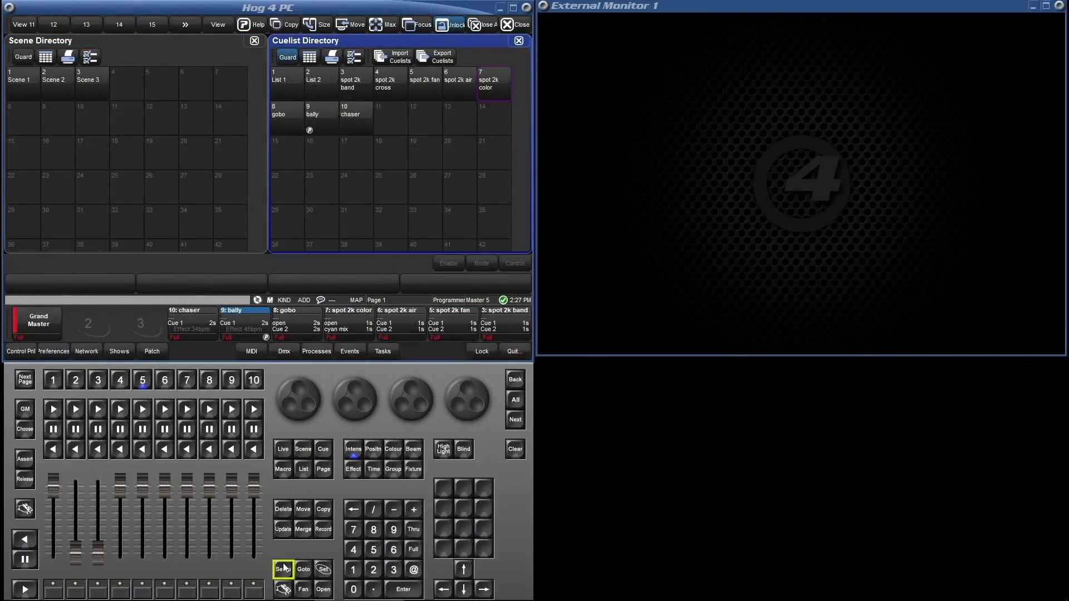
click(86, 351)
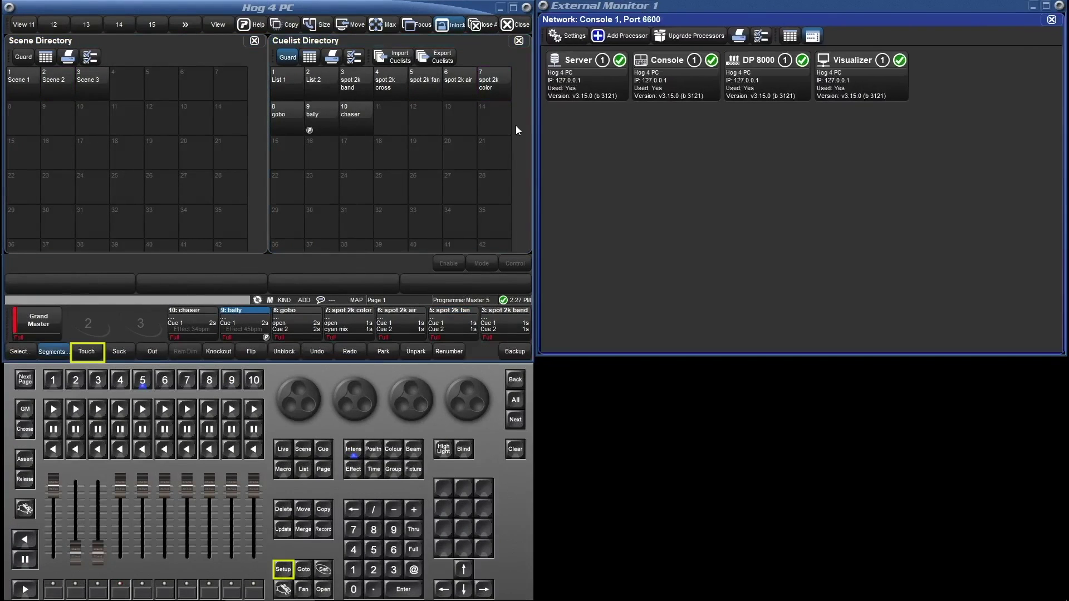
click(638, 96)
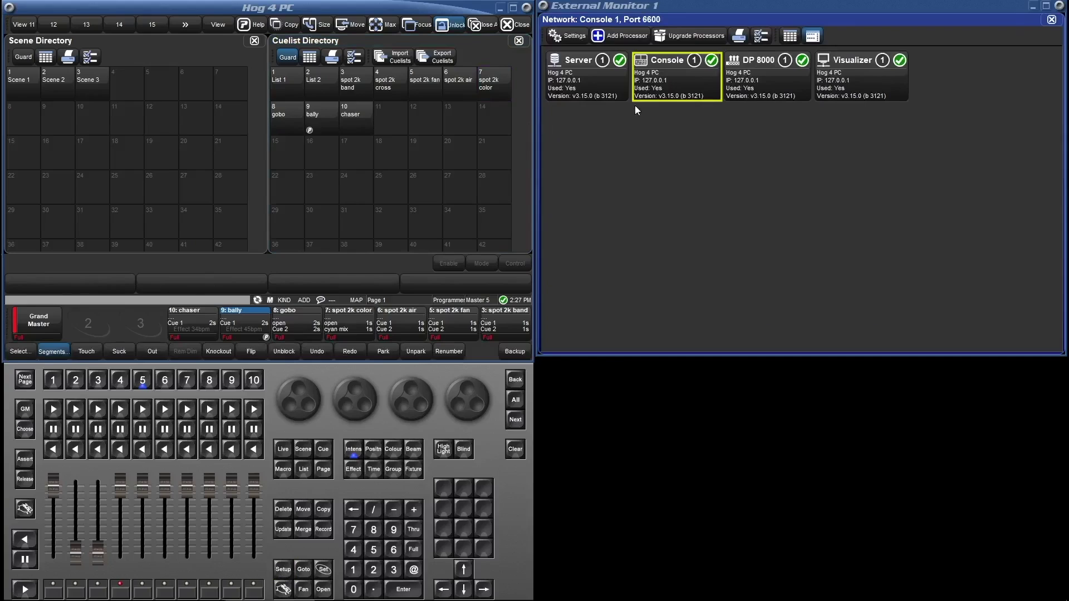
click(563, 37)
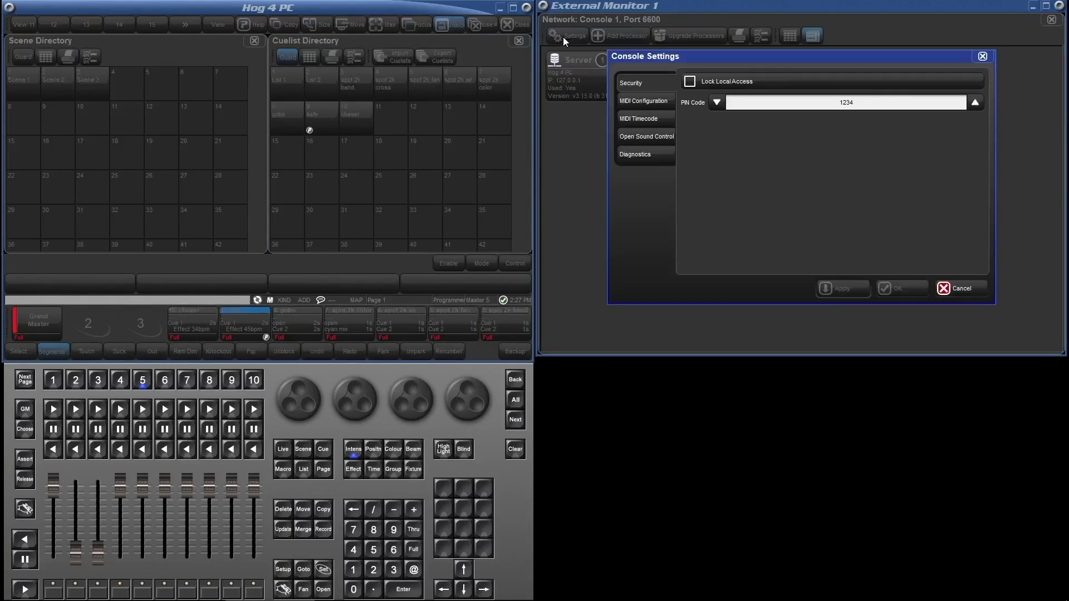
- Add the Arturia MINILAB as MIDI device 1 in the console's MIDI configuration and save the settings
click(629, 102)
click(896, 98)
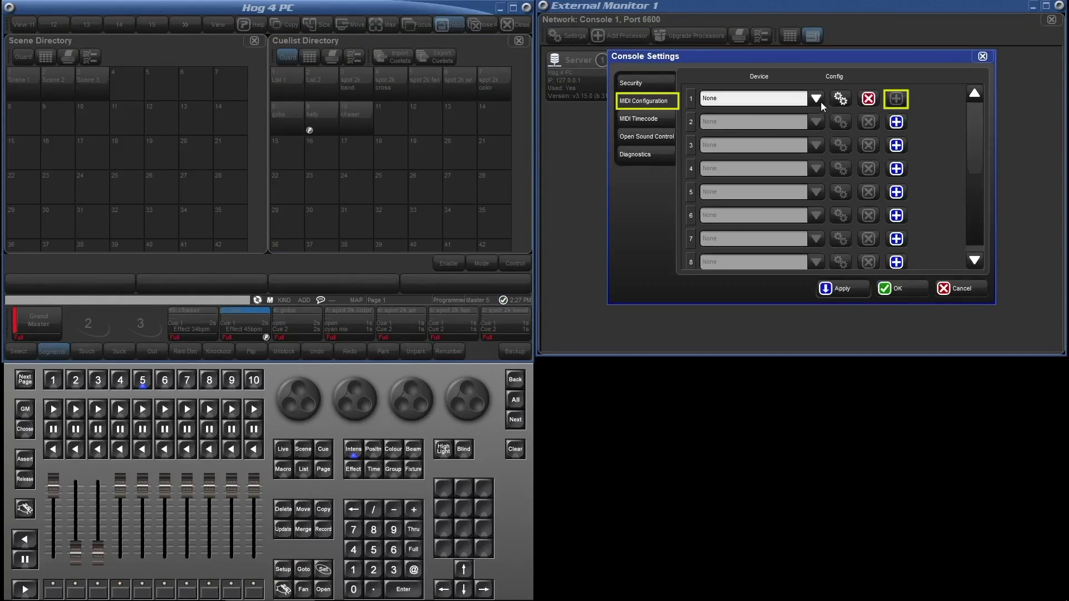
click(821, 102)
click(797, 127)
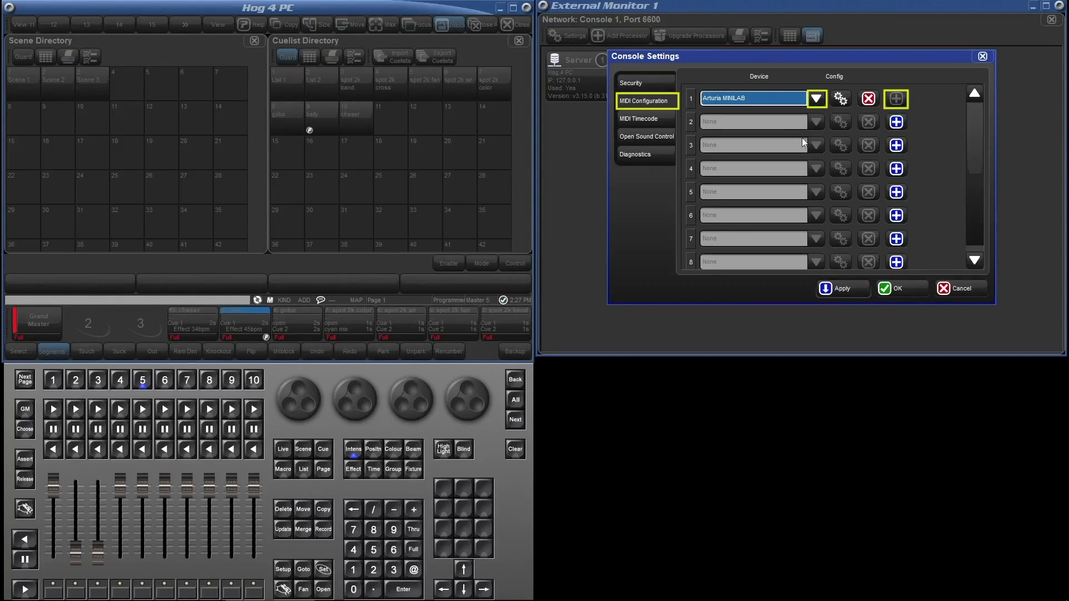
click(902, 291)
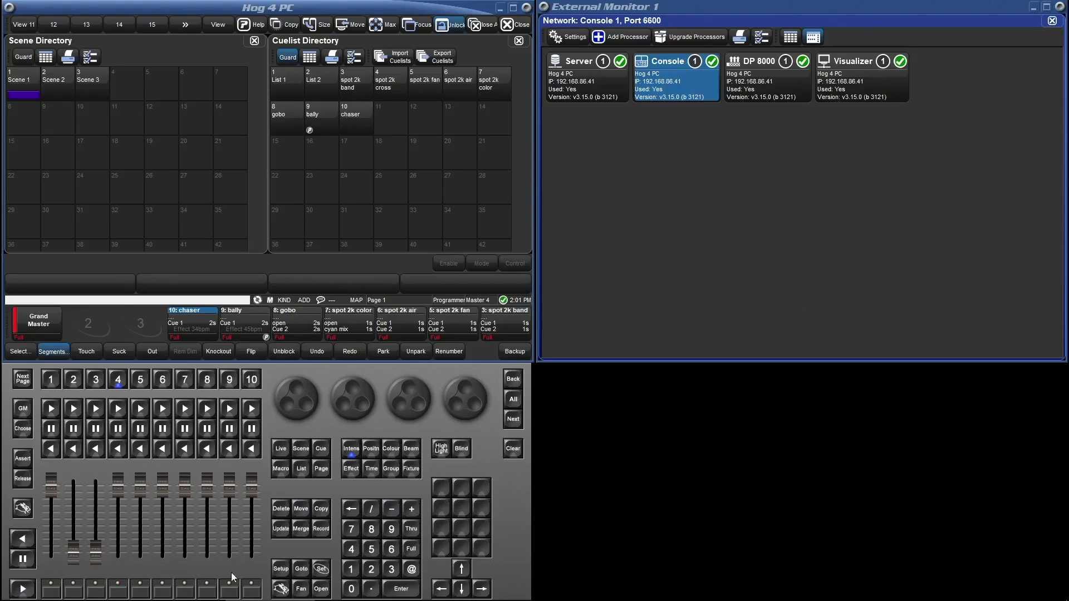
- Open the MIDI Viewer to check incoming notes from the keyboard
click(281, 569)
click(252, 352)
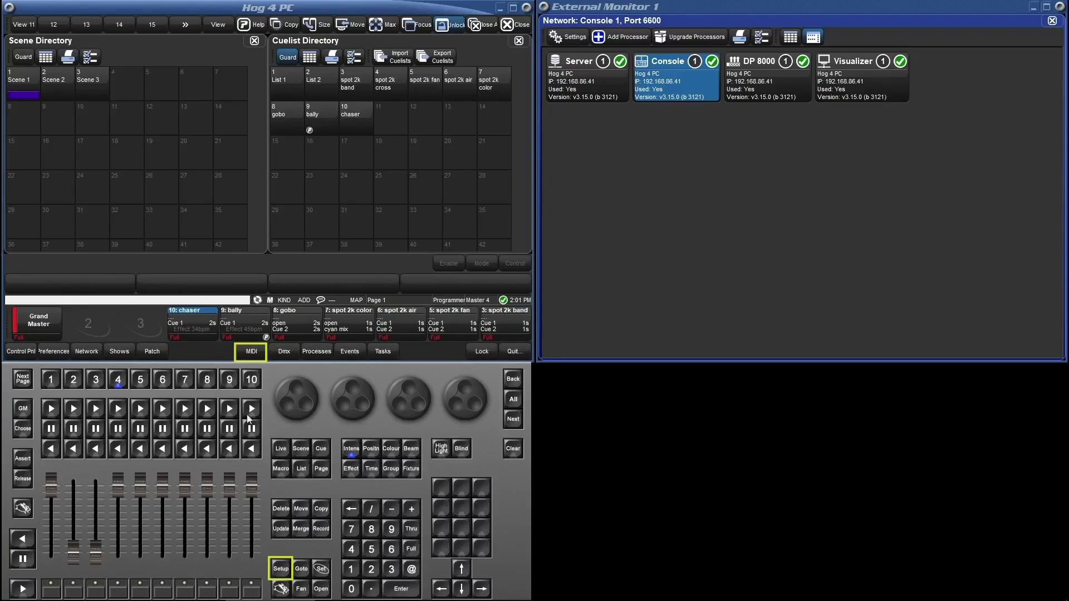
click(253, 333)
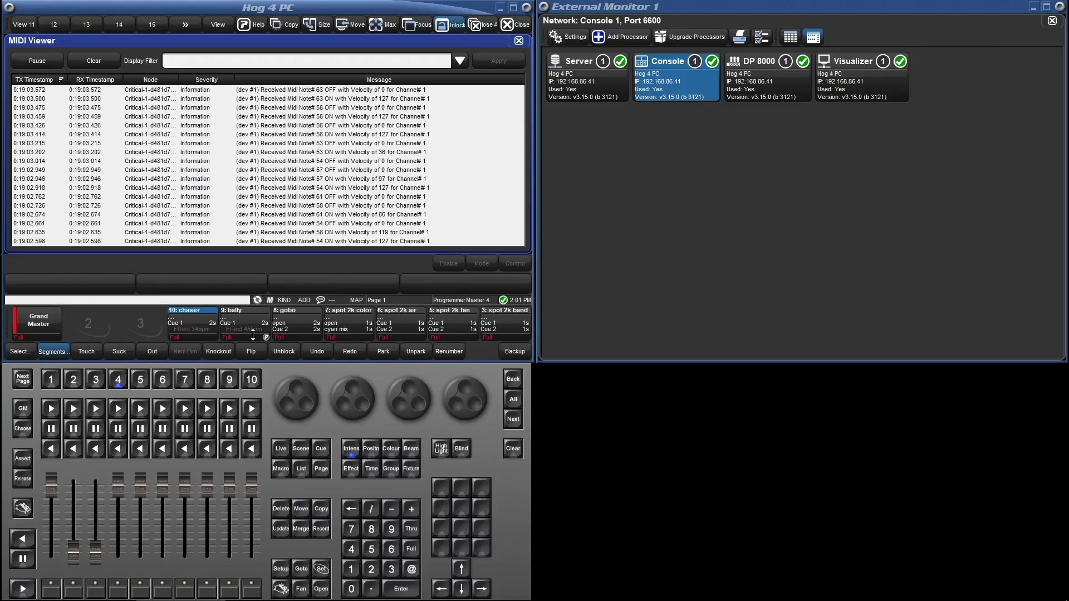
- Open the MIDI Map Editor and create a new MIDI map
click(282, 571)
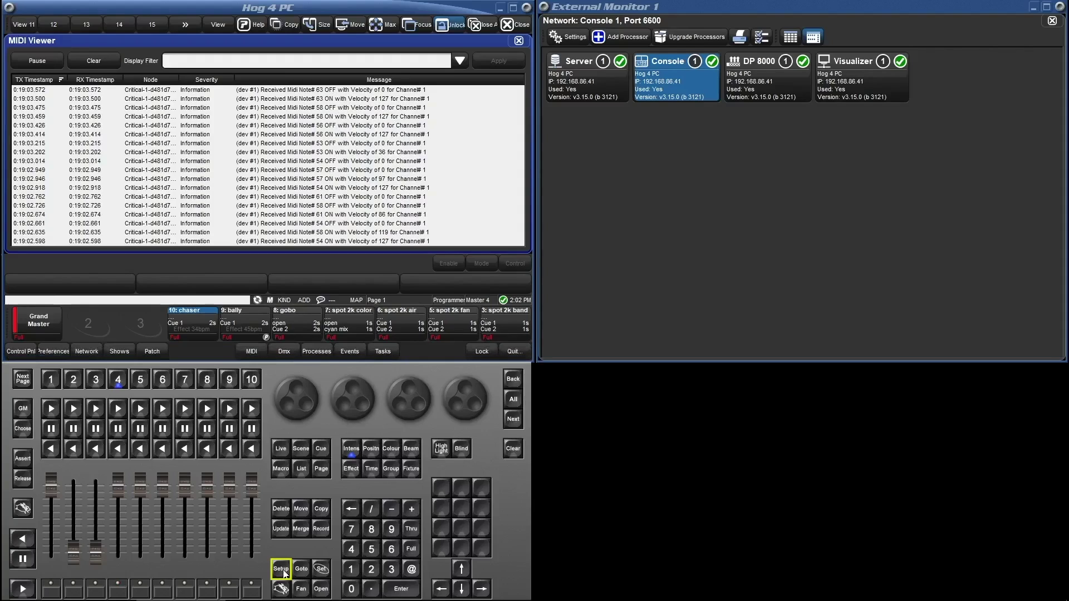
click(255, 359)
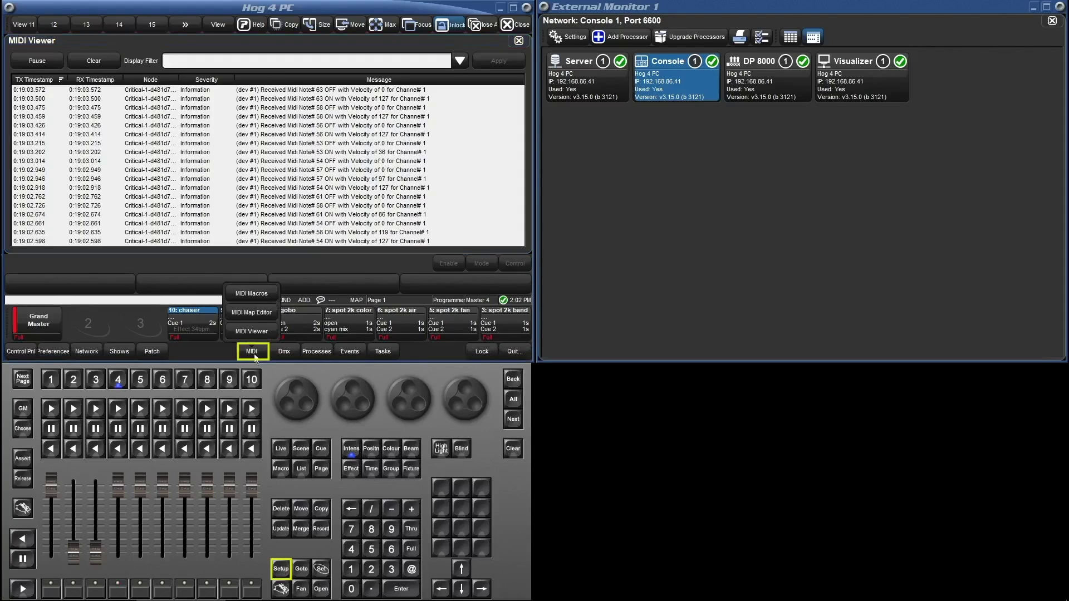
click(252, 313)
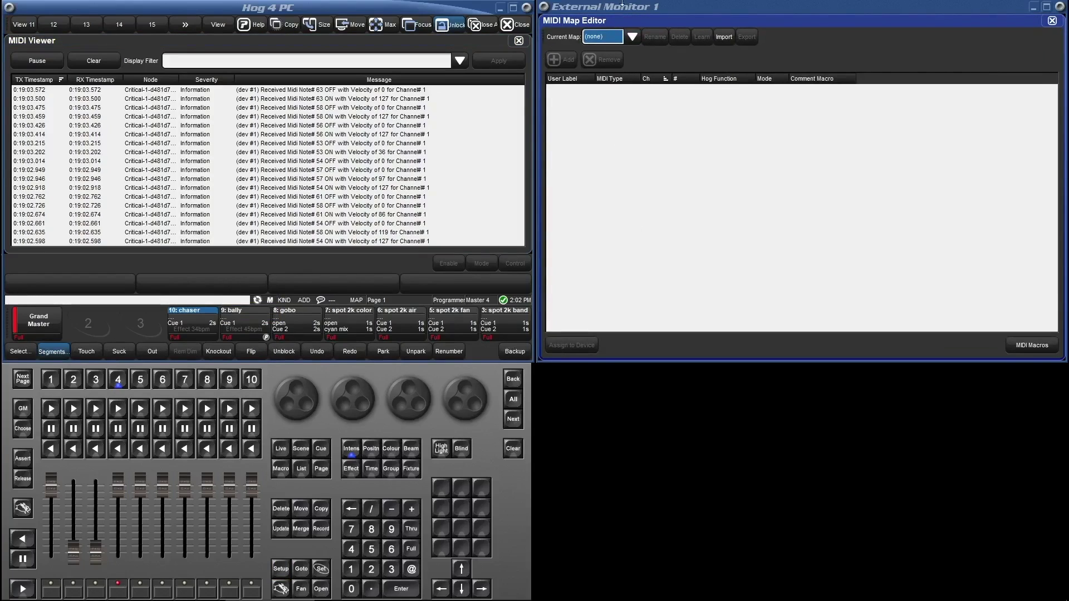
click(632, 36)
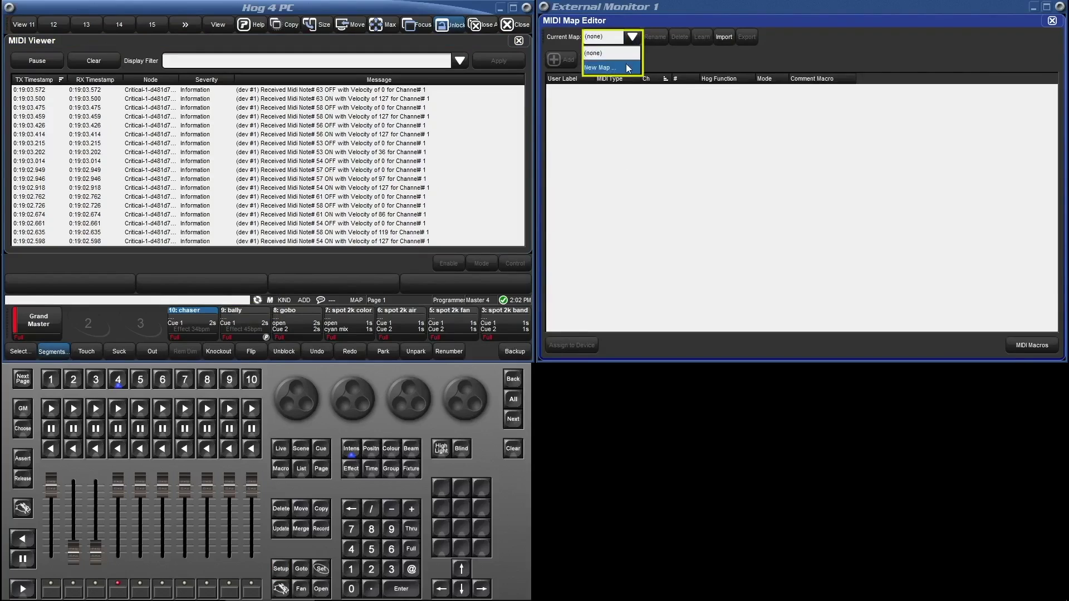
click(626, 64)
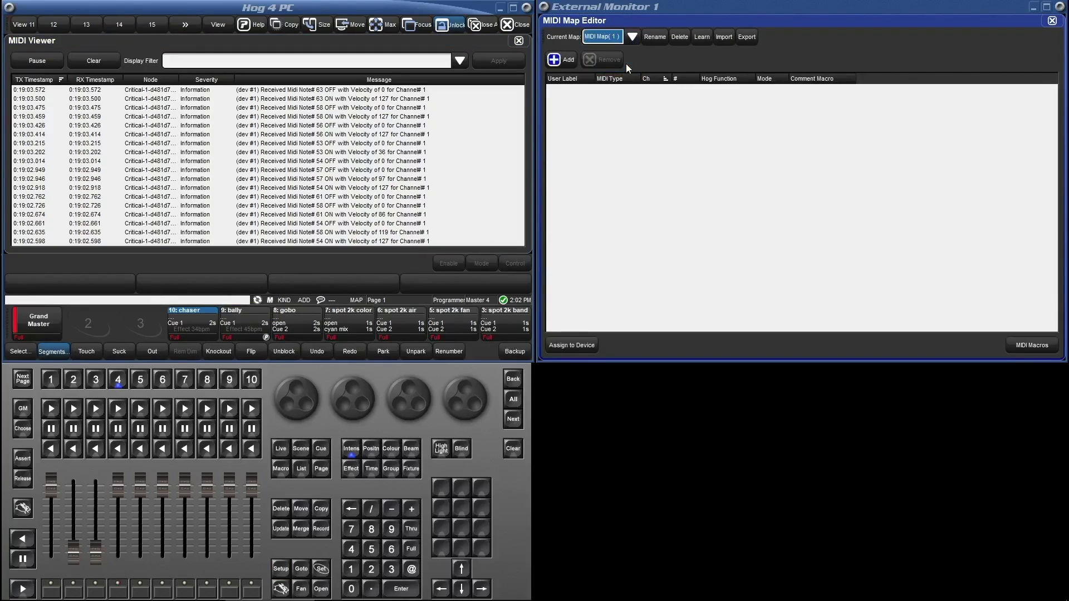
- Rename the new MIDI map as MiniLab
click(655, 36)
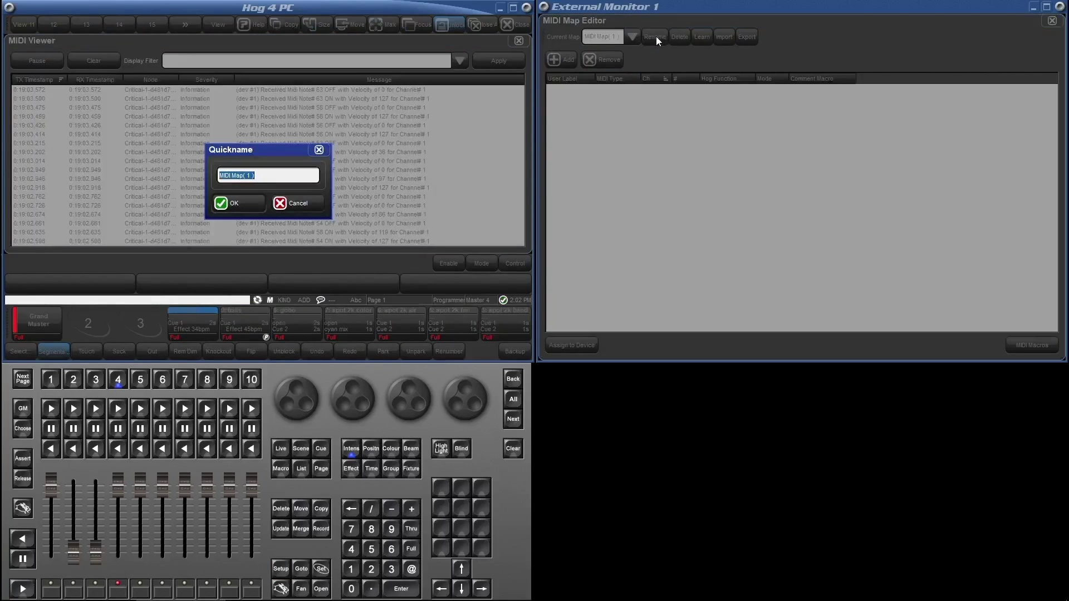
text(MiniLab)
key(Return)
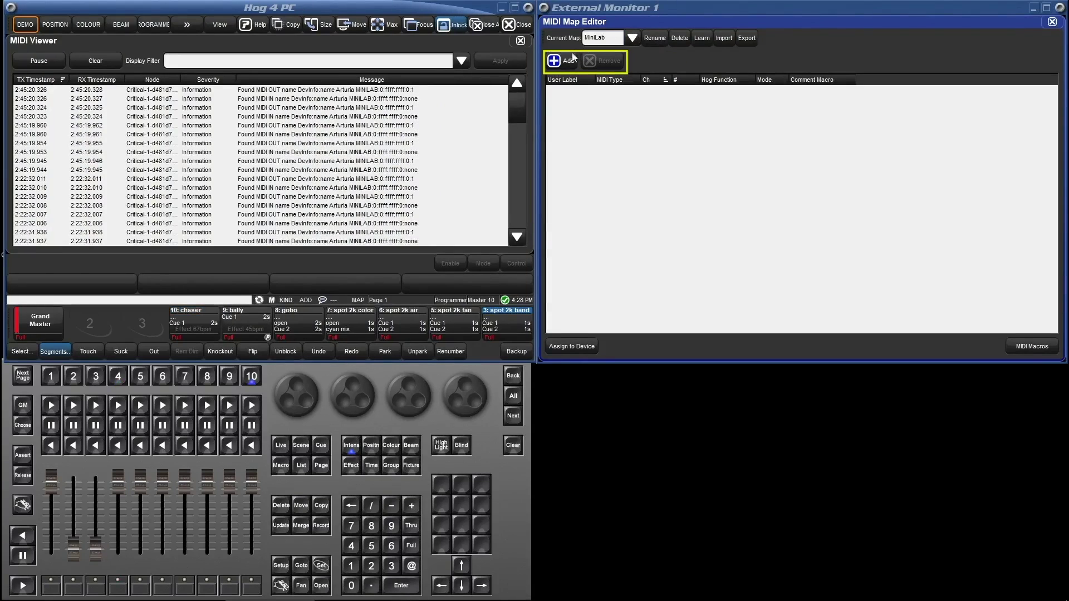
- Use Learn mode to add channel 10 notes 36, 37 and 38 to the MiniLab map
click(566, 58)
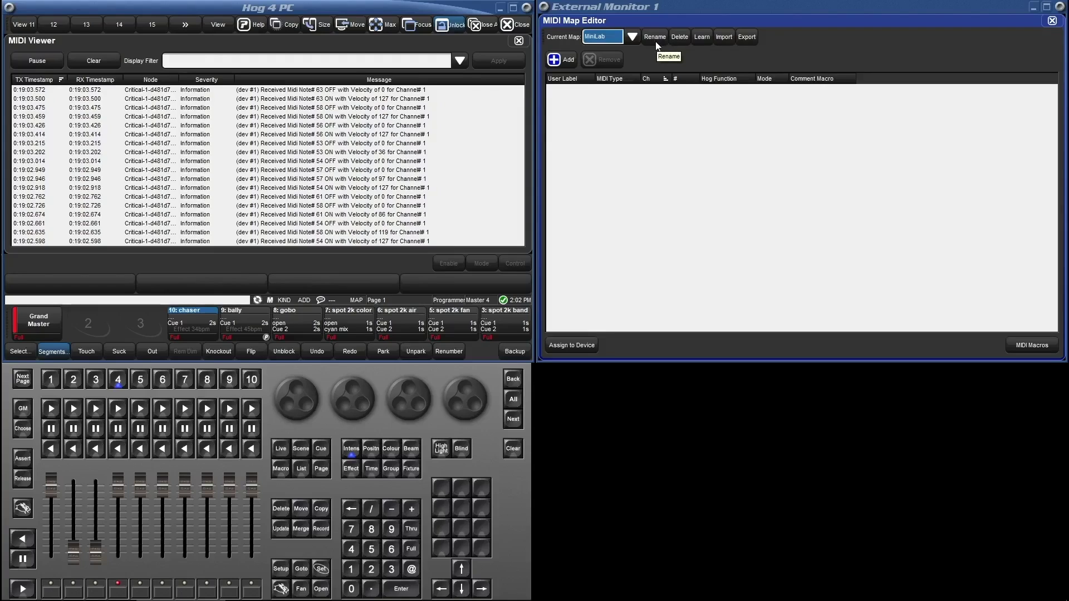
click(700, 37)
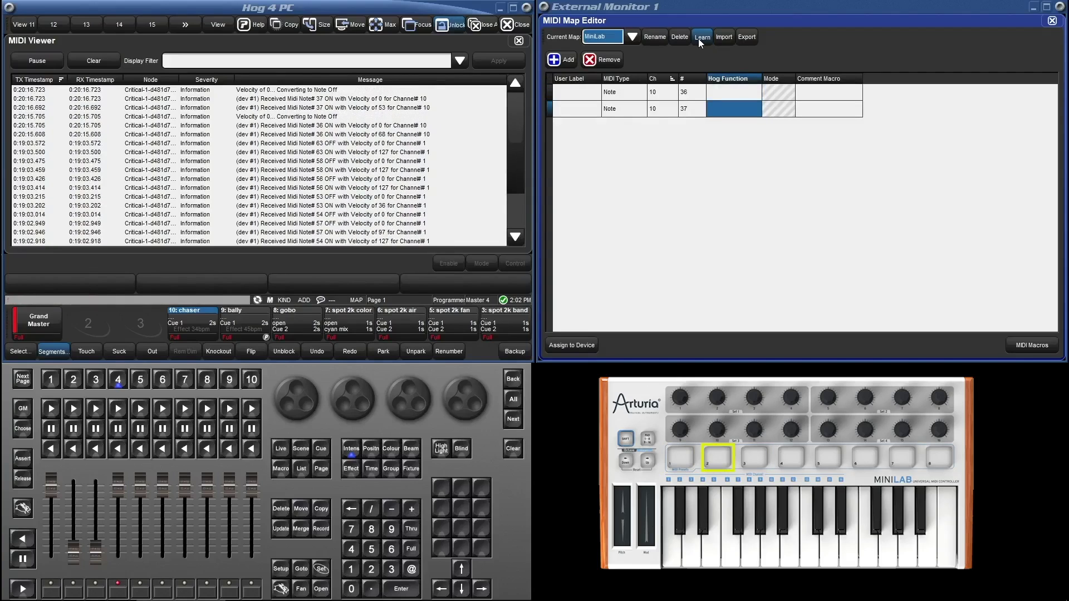
click(700, 39)
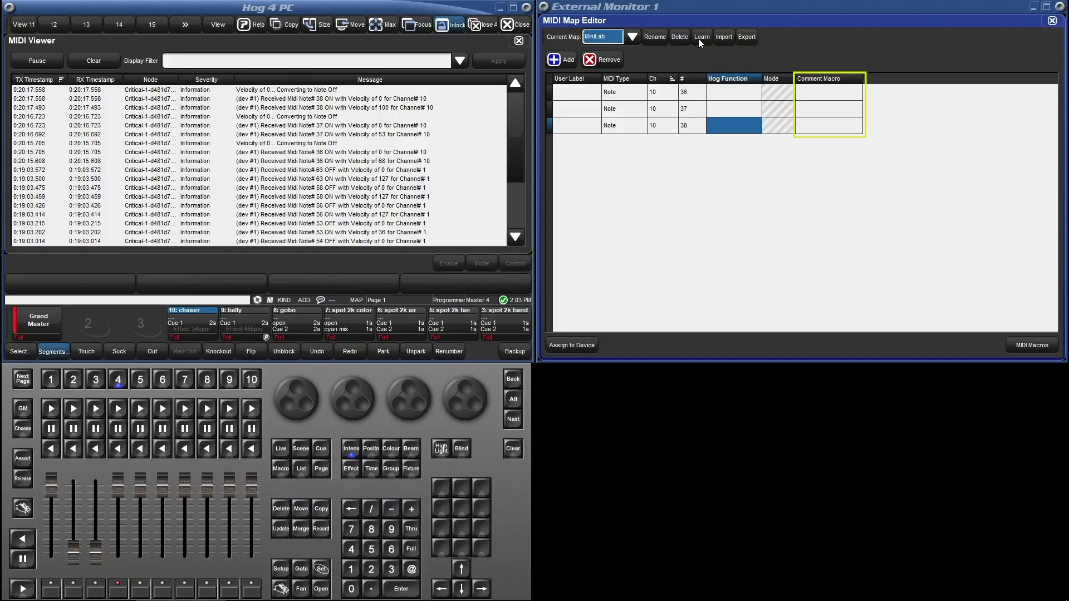
- Set the comment macro of channel 10 note 36 to GS1 using the Go Scene macro
click(815, 89)
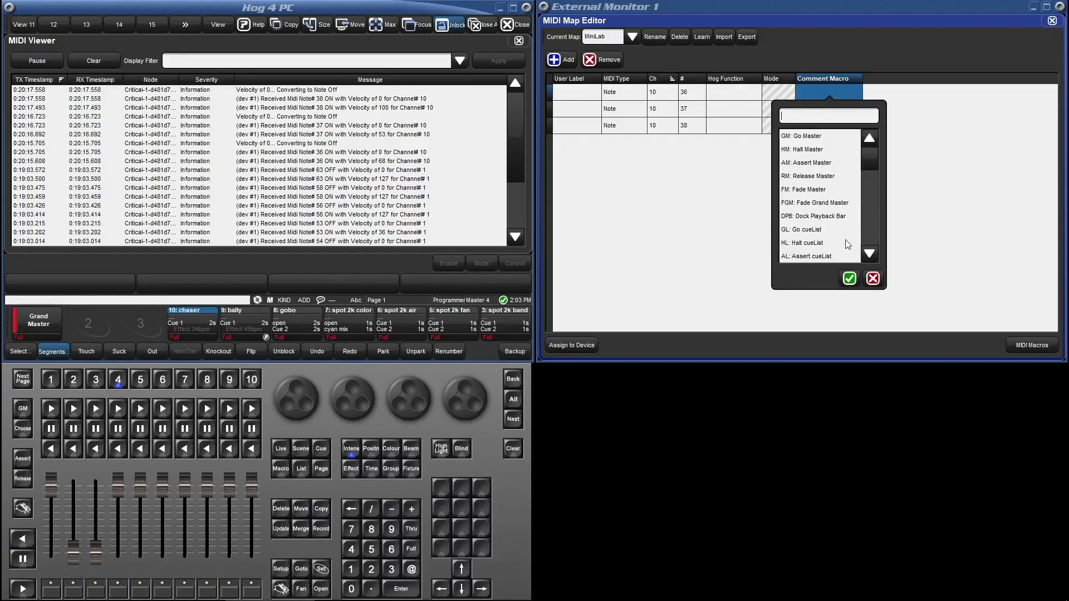
click(869, 254)
click(870, 254)
click(869, 254)
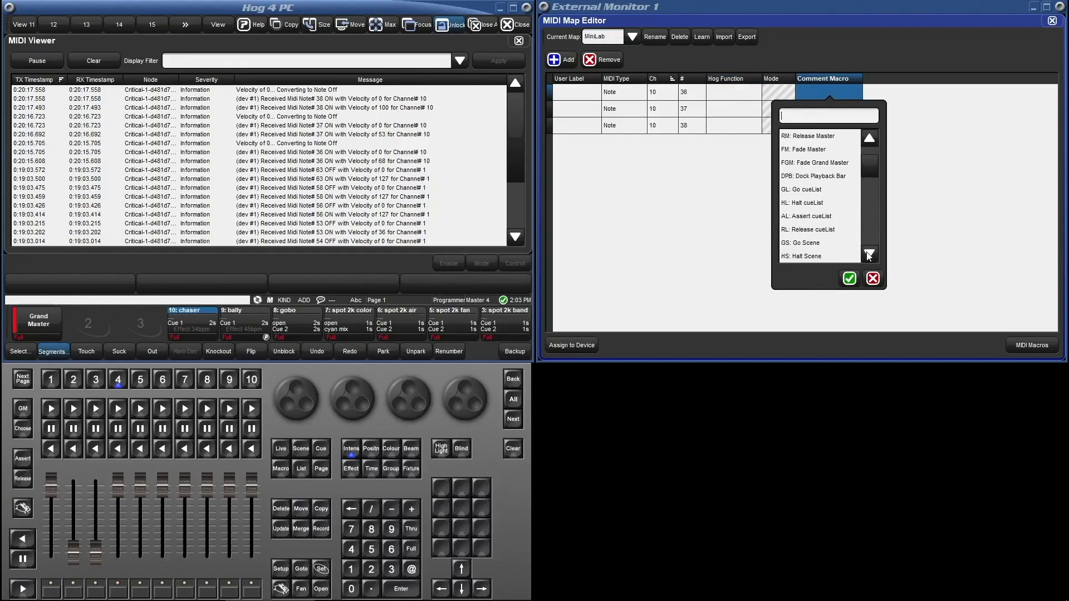
click(834, 245)
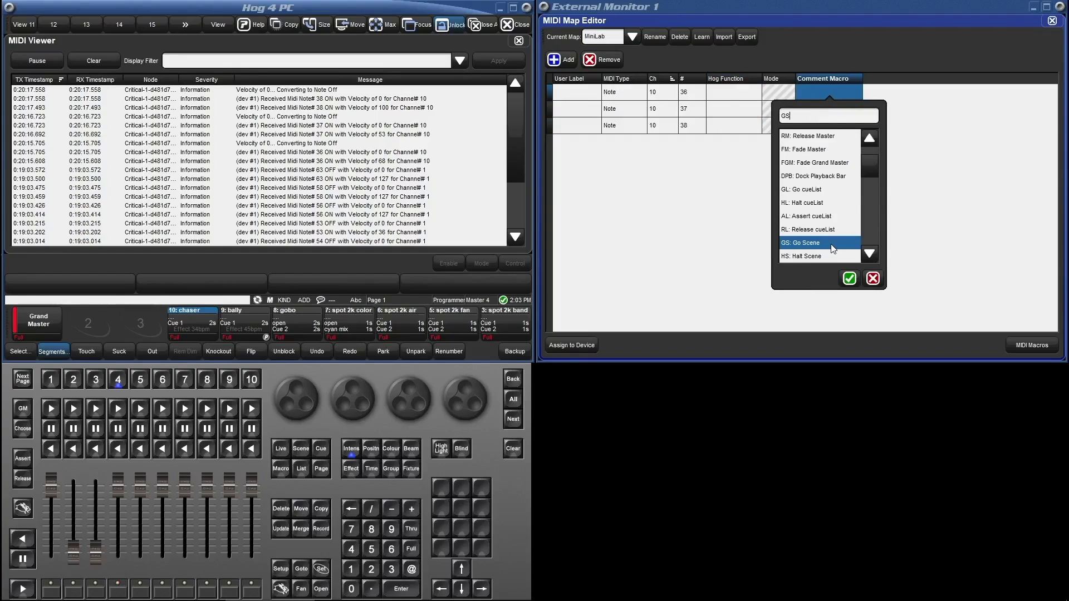
text(1)
key(Return)
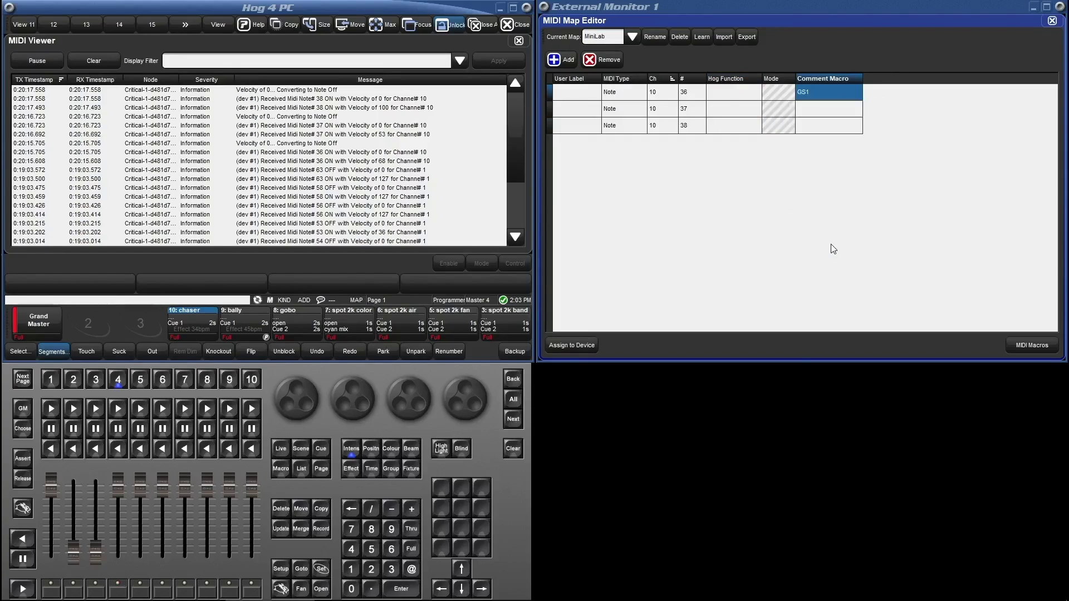
- Set the comment macros of notes 37 and 38 to GS2 and GS3, and open the map's device assignment
click(822, 107)
click(822, 107)
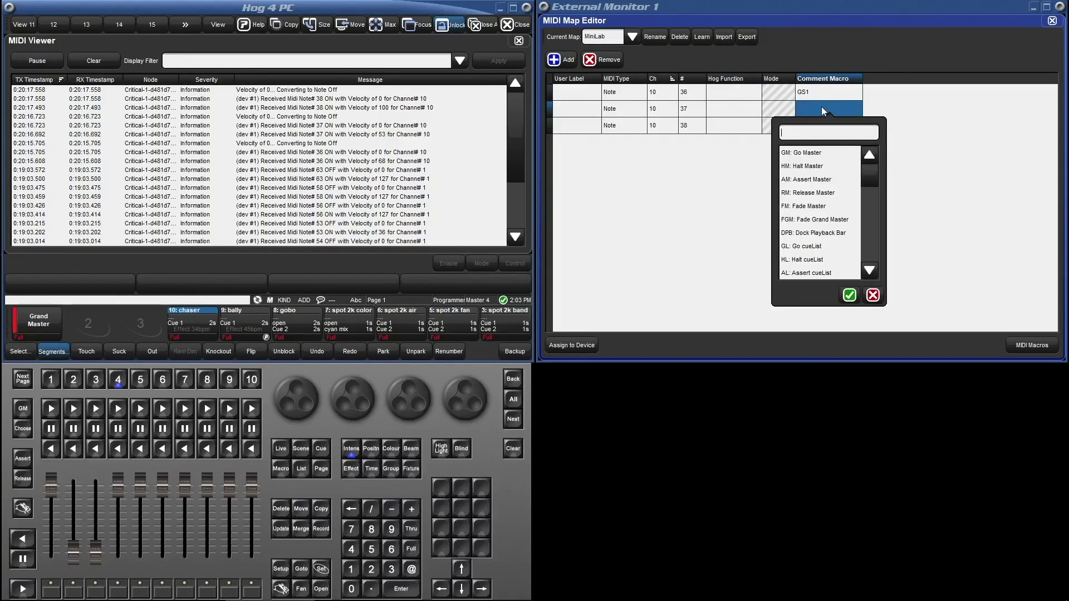
text(gs3)
key(Return)
double_click(819, 127)
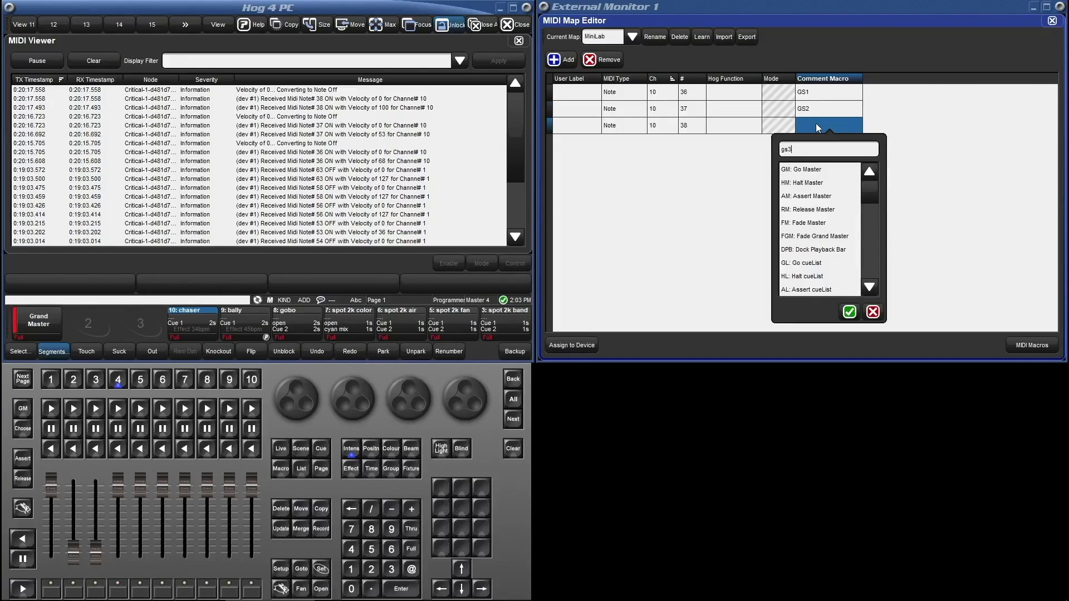
key(Return)
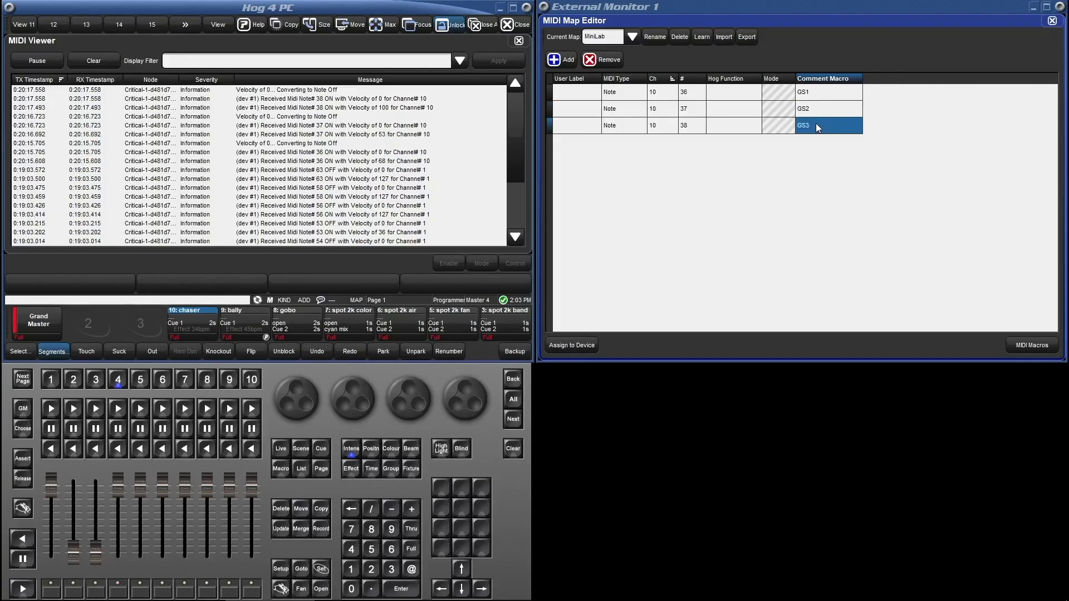
click(584, 344)
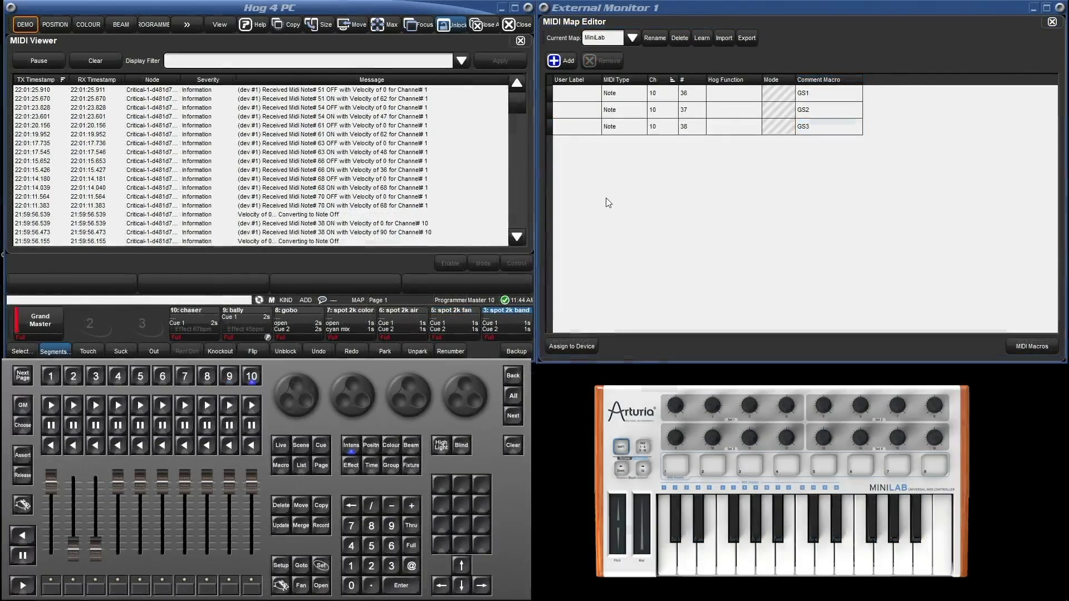
- Use Learn mode to map channel 1 notes 70, 68, 66, 63, 61, 54 and 51 to Play on masters 10 down to 4
click(703, 39)
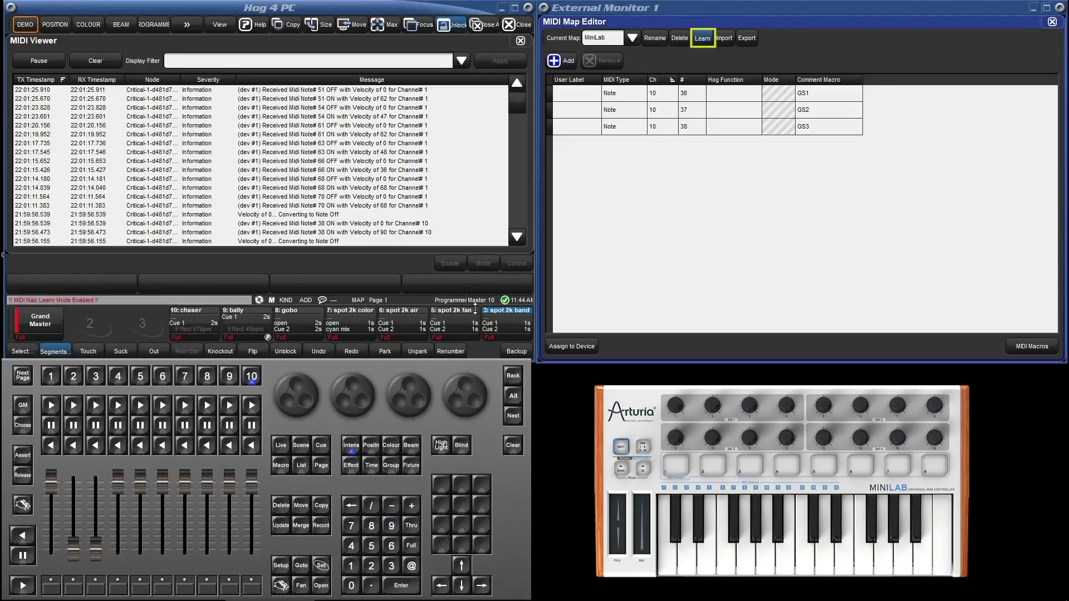
click(249, 406)
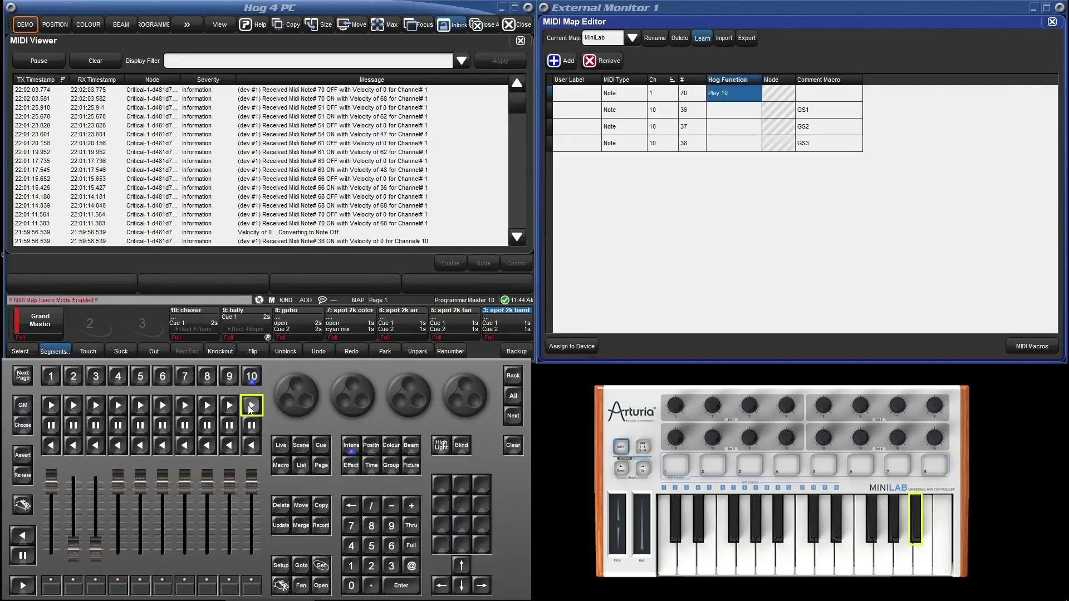
click(230, 406)
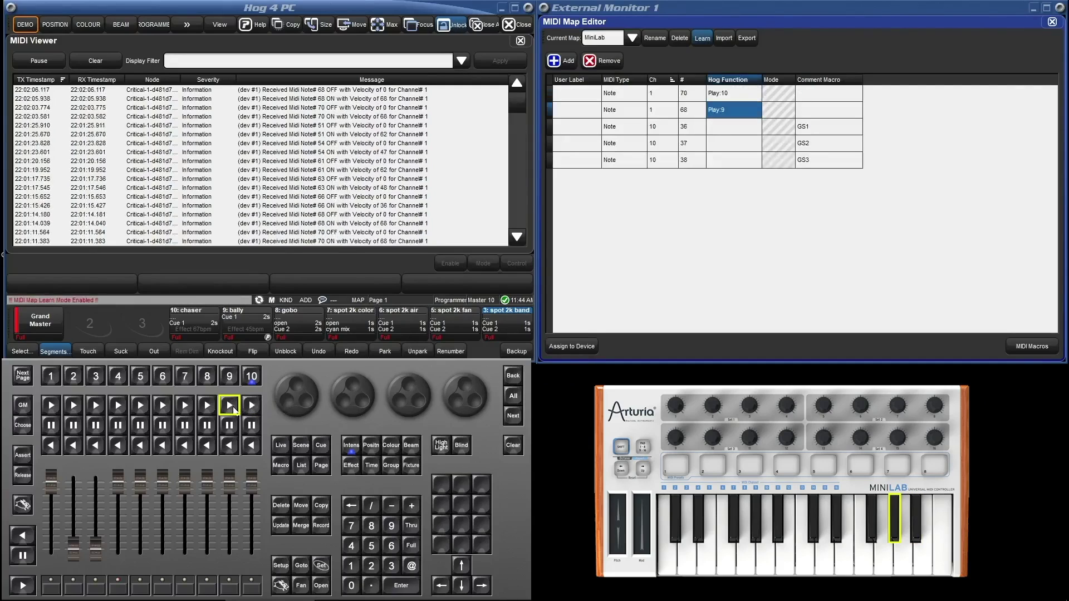
click(214, 408)
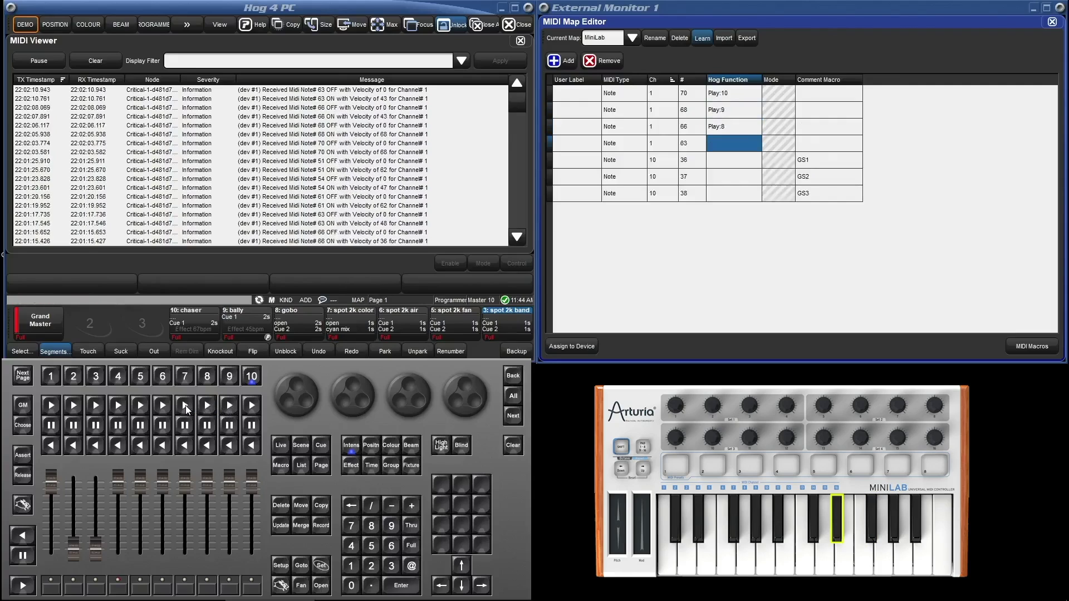
click(185, 406)
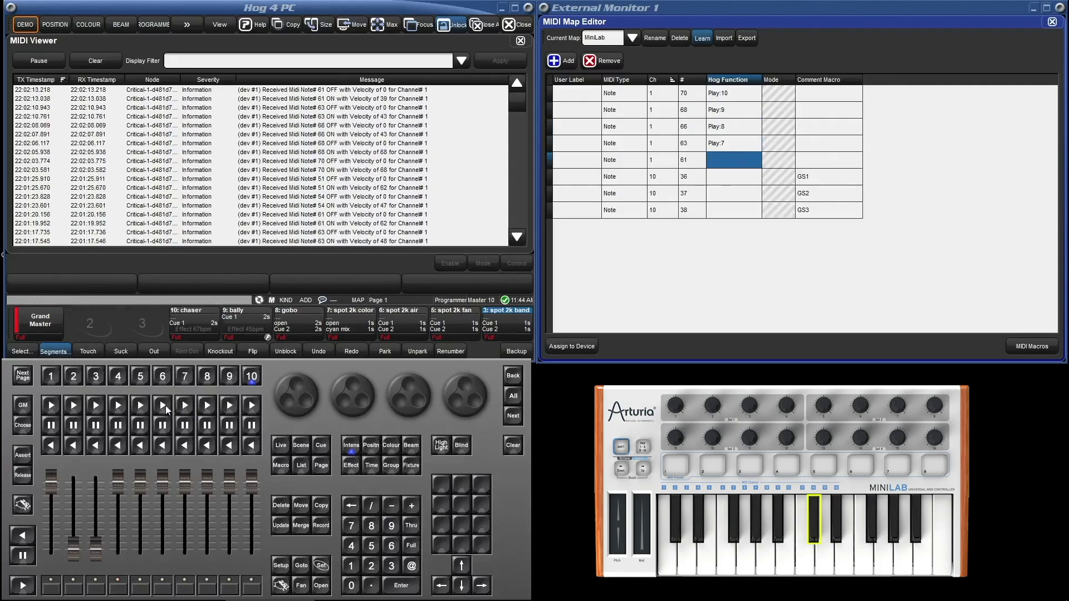
click(162, 406)
click(142, 407)
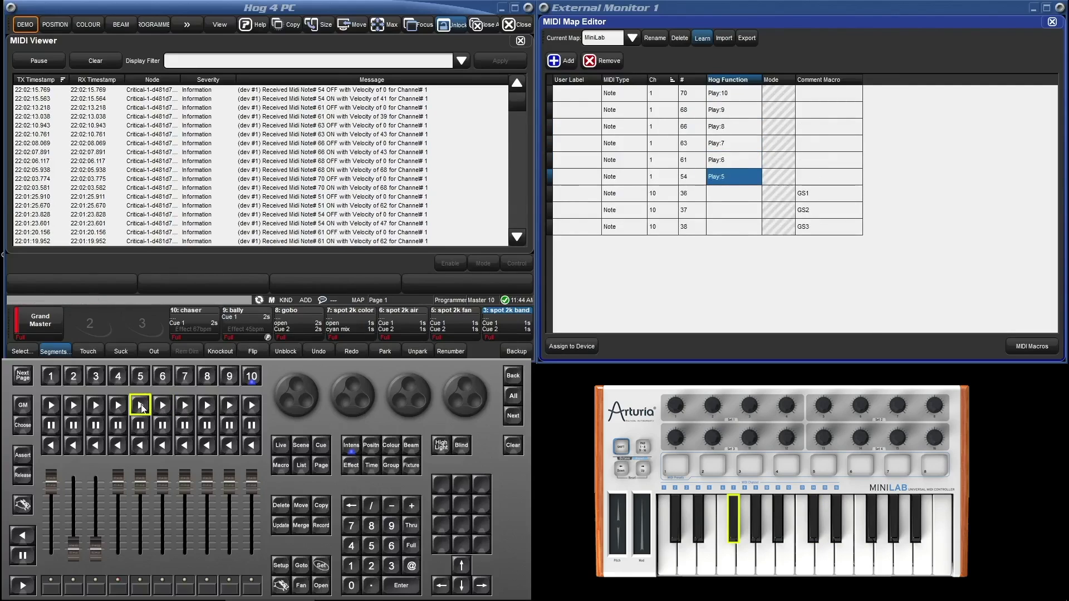
click(119, 407)
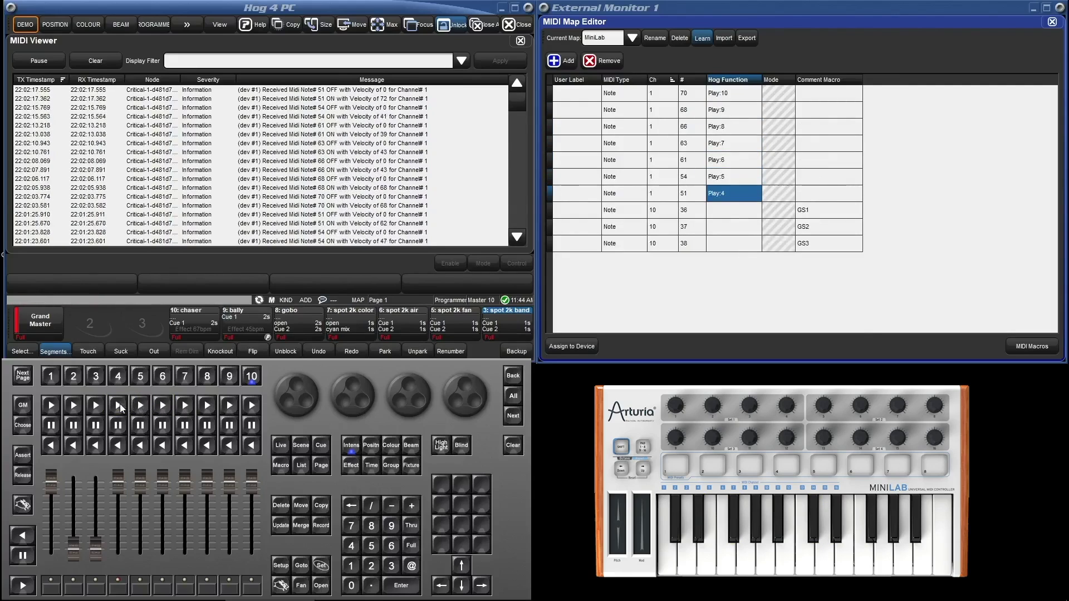
click(700, 38)
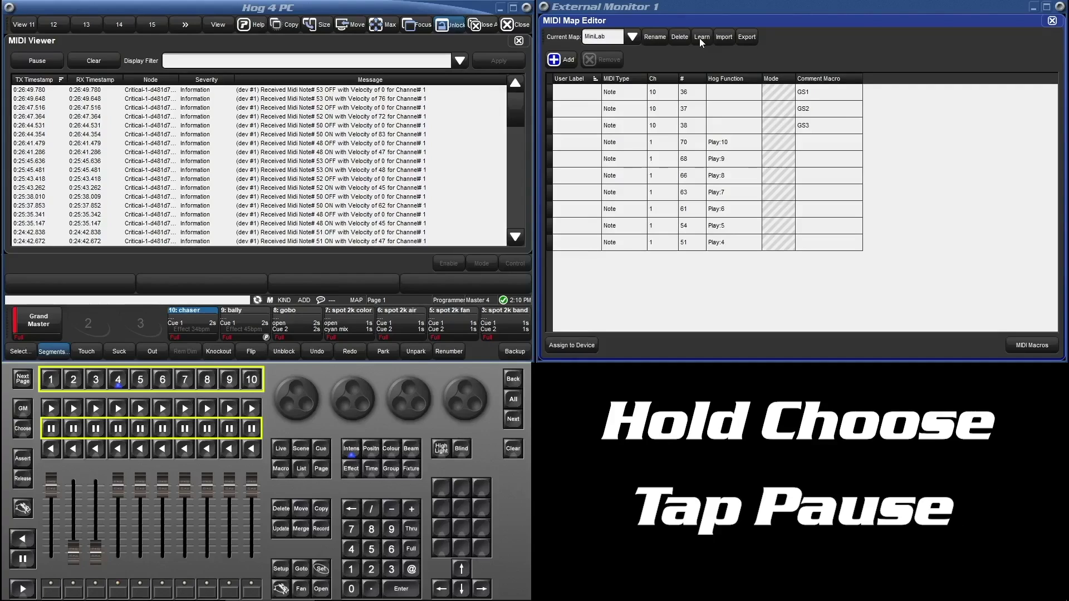
- Use Learn mode to map channel 1 notes 48 and 50 to Choose 4 and Pause 4, and notes 52 and 53 to Choose 5 and Pause 5
click(700, 37)
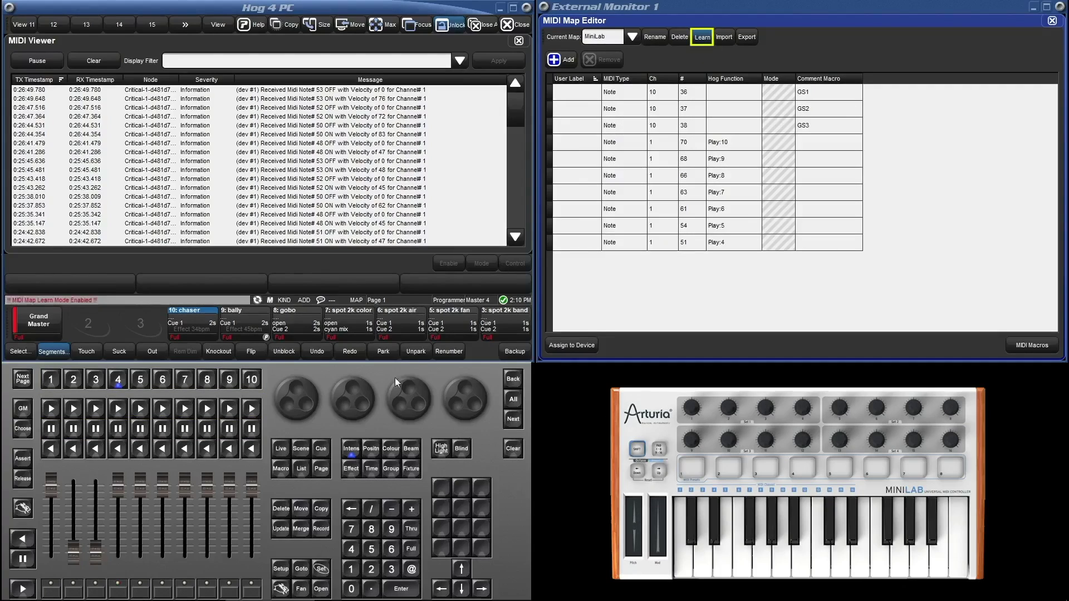
click(118, 378)
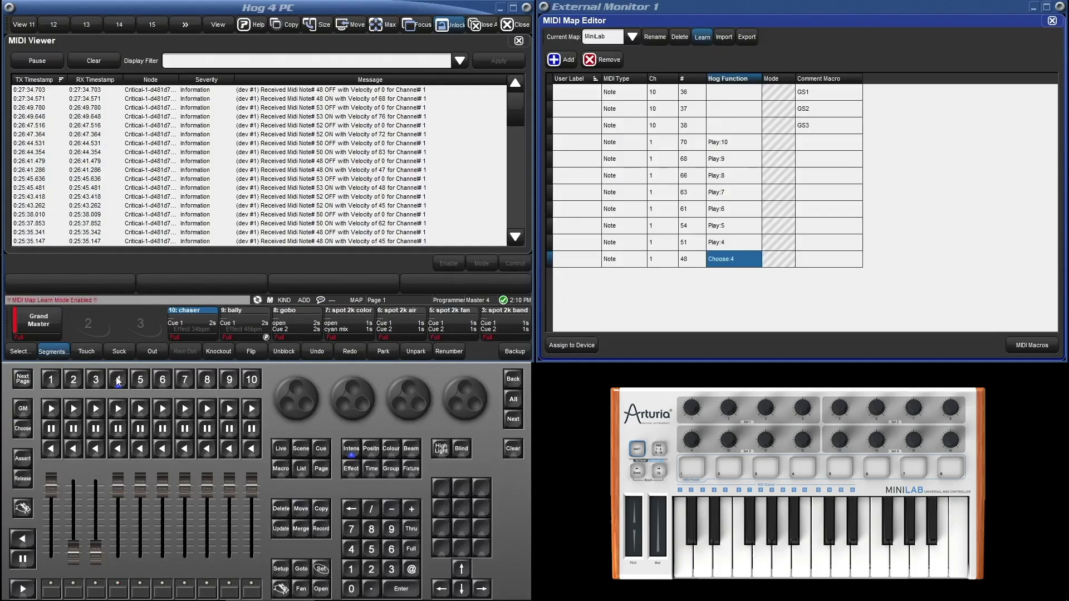
click(118, 430)
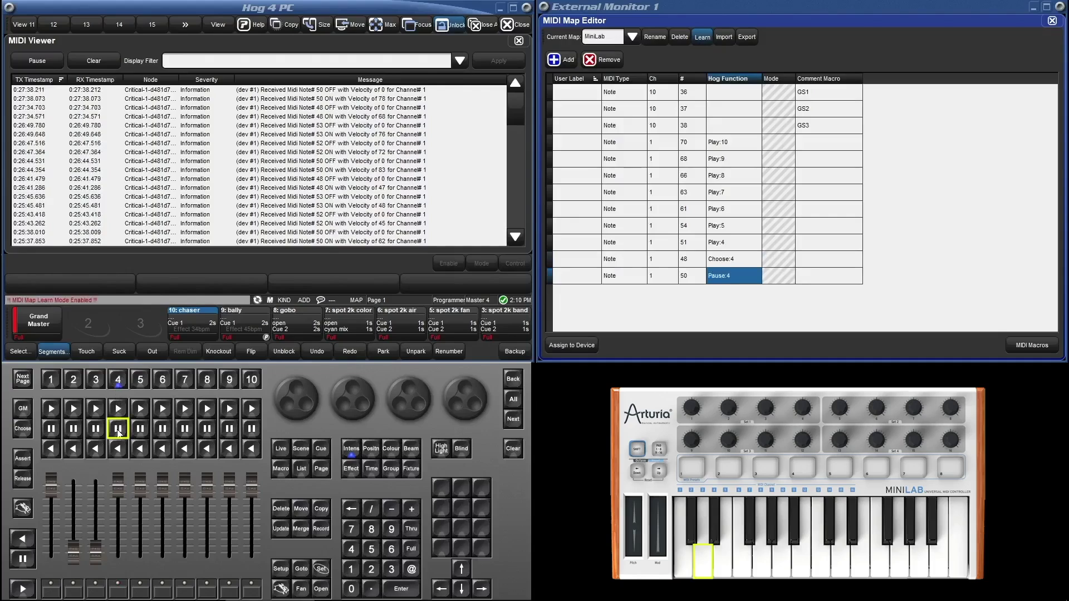
click(140, 381)
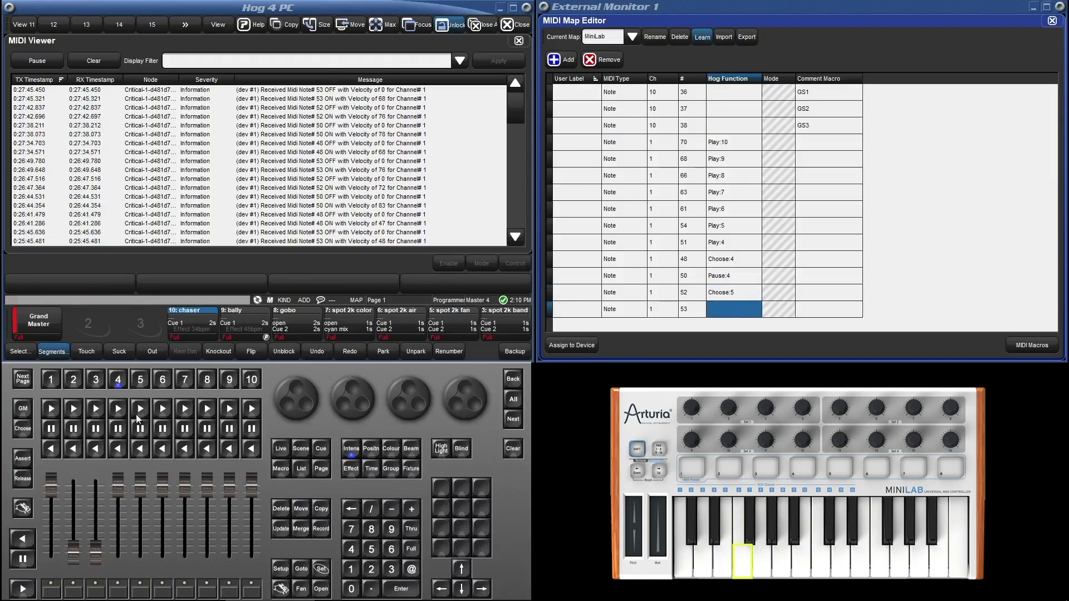
click(138, 430)
click(692, 37)
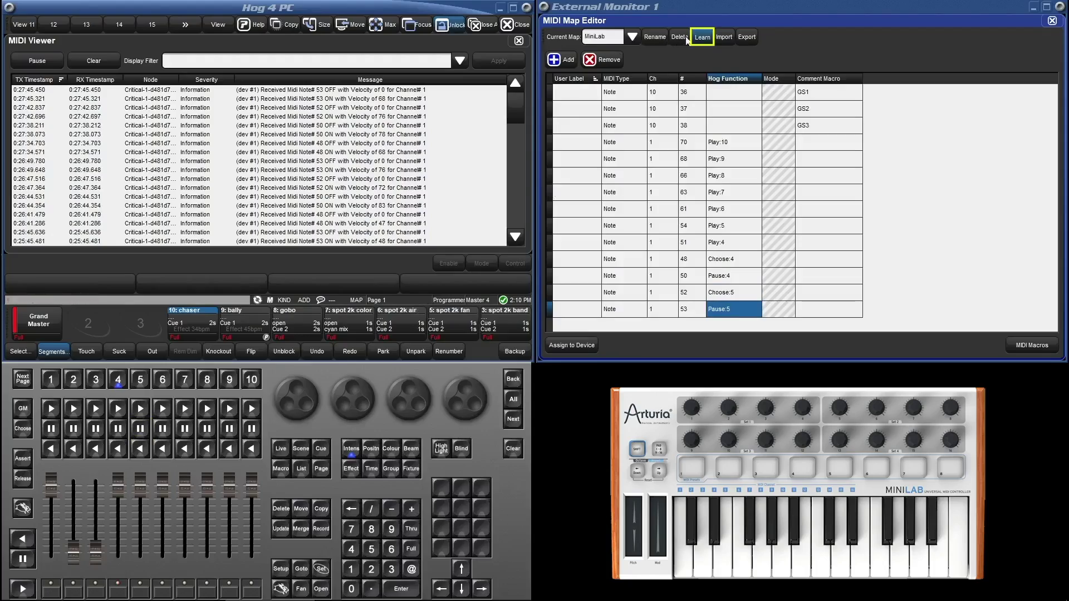